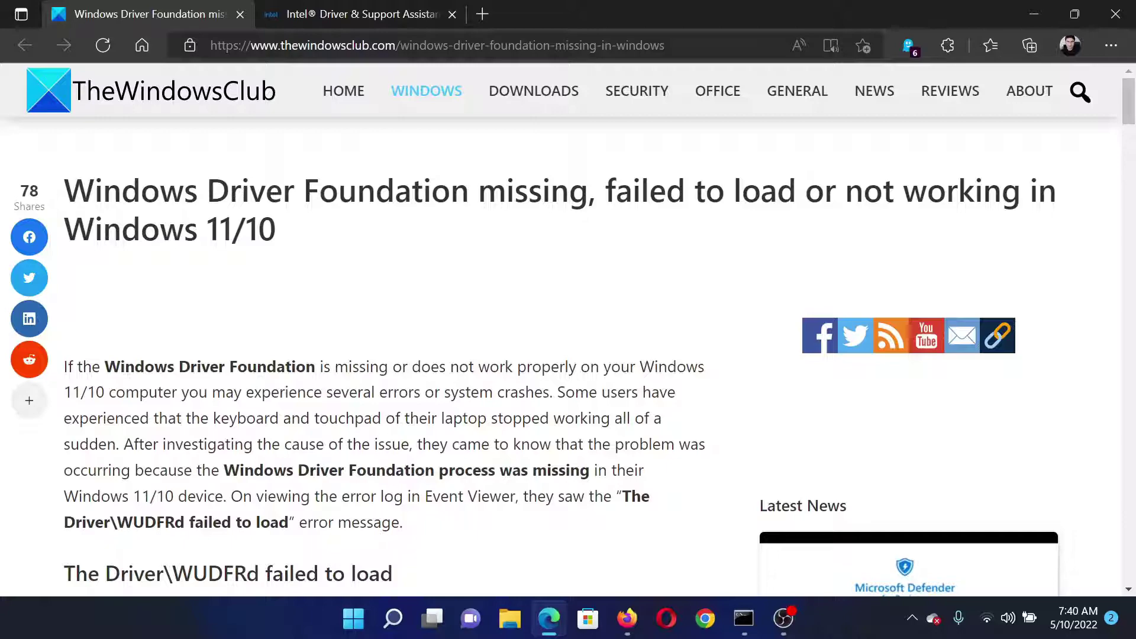
{"action": "scroll", "coordinate": [568, 355], "scroll_direction": "down", "scroll_amount": 3}
{"action": "scroll", "coordinate": [568, 355], "scroll_direction": "down", "scroll_amount": 2}
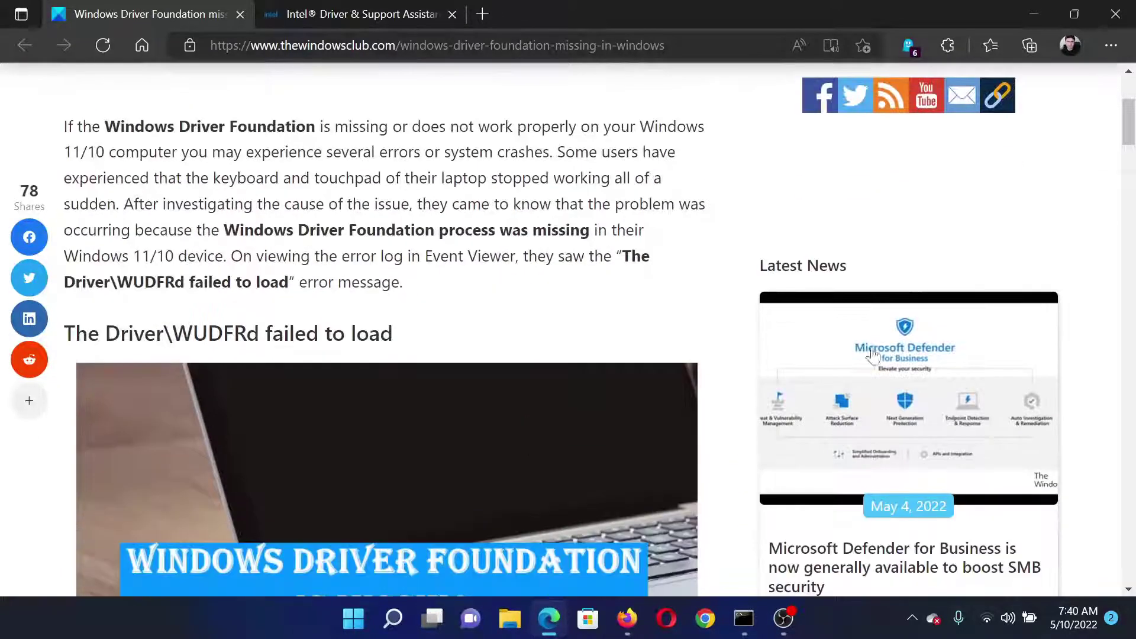
{"action": "left_click_drag", "start_coordinate": [1127, 129], "coordinate": [1127, 191]}
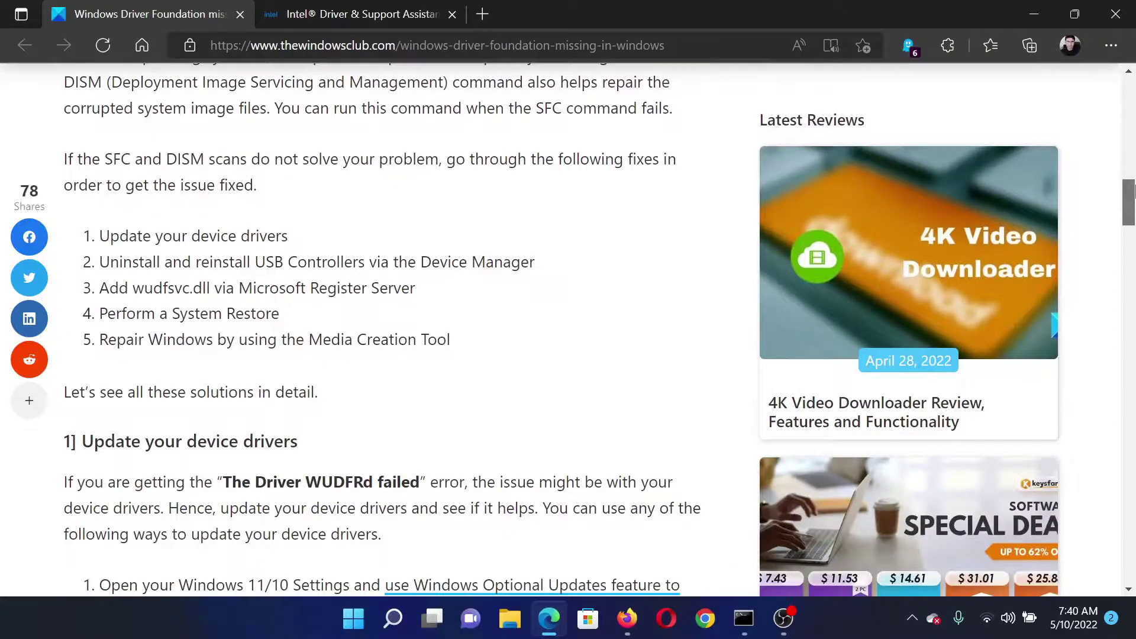
{"action": "mouse_move", "coordinate": [1128, 200]}
{"action": "left_mouse_down"}
{"action": "mouse_move", "coordinate": [1127, 363]}
{"action": "mouse_move", "coordinate": [1128, 333]}
{"action": "left_mouse_up"}
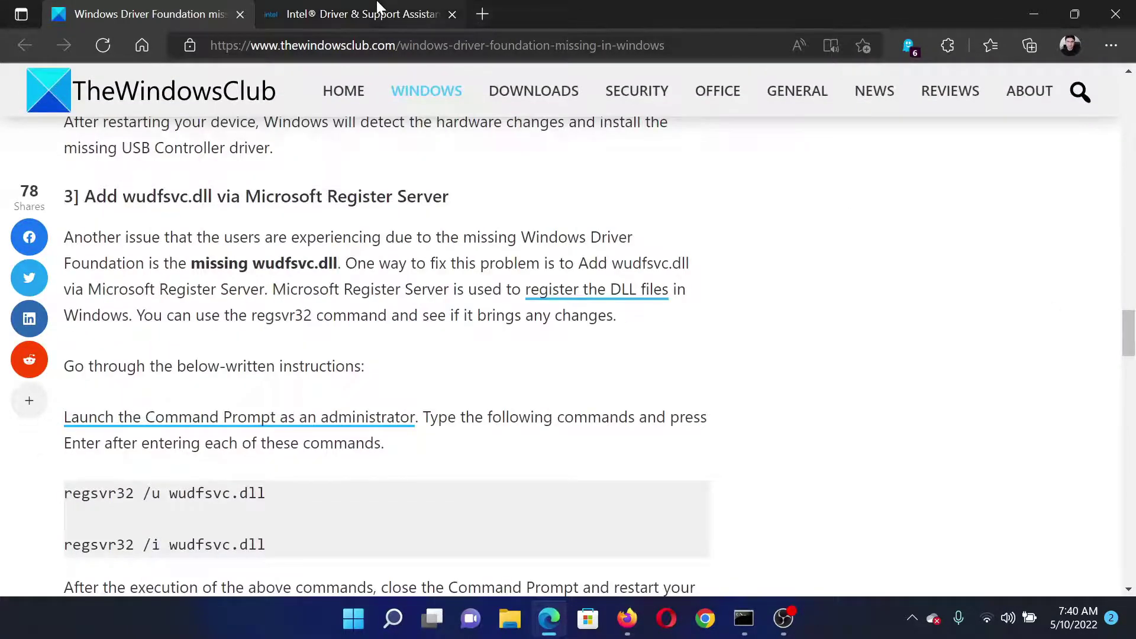
Switch to the Intel Driver & Support Assistant tab in Edge
{"action": "left_click", "coordinate": [379, 13]}
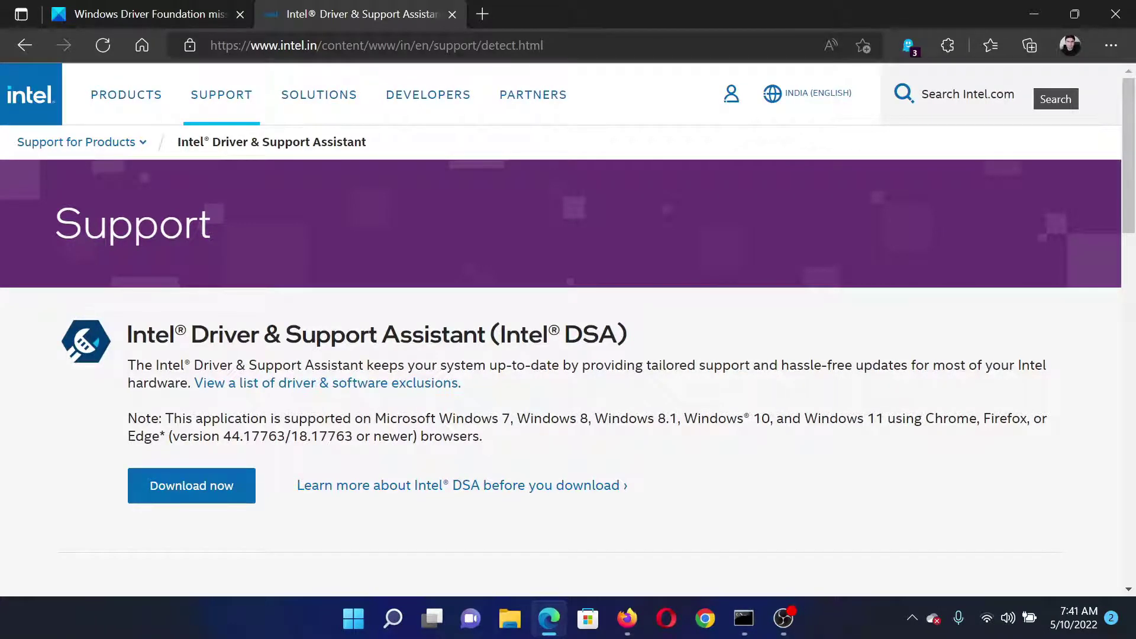
Close the Intel tab and launch Command Prompt as administrator from Windows Search
{"action": "left_click", "coordinate": [452, 15]}
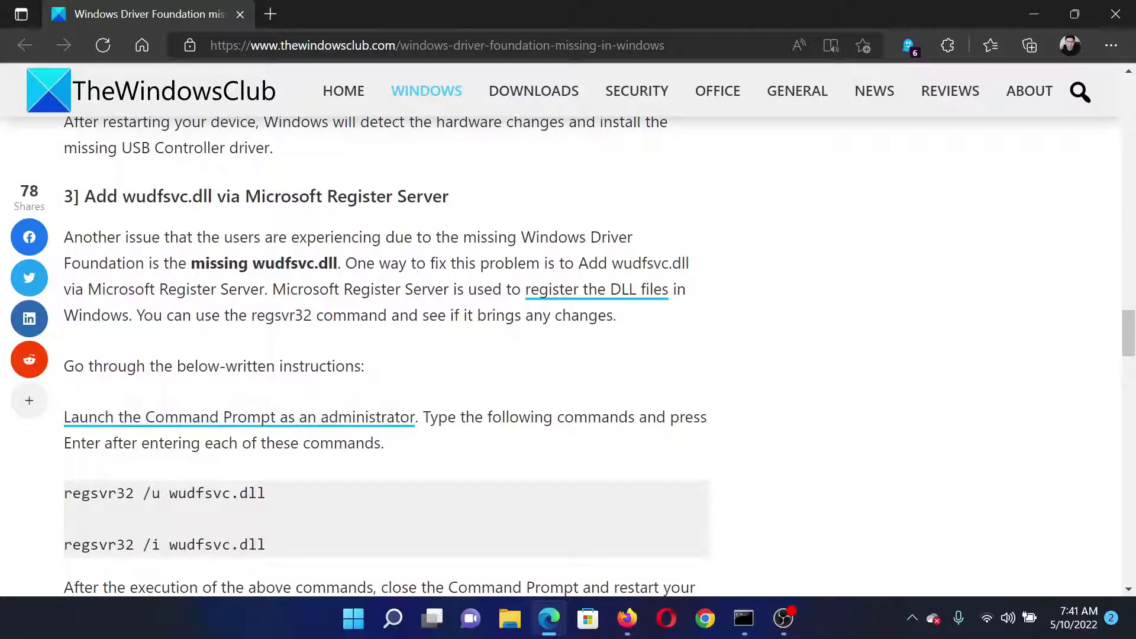
{"action": "left_click", "coordinate": [392, 619]}
{"action": "type", "text": "co"}
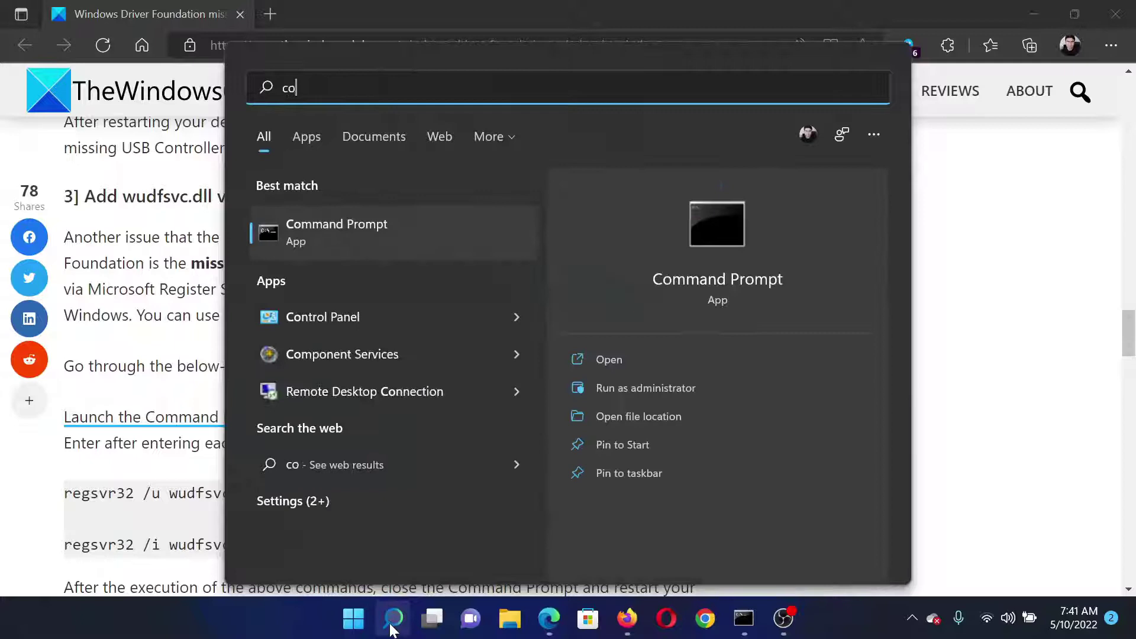
{"action": "type", "text": "mm"}
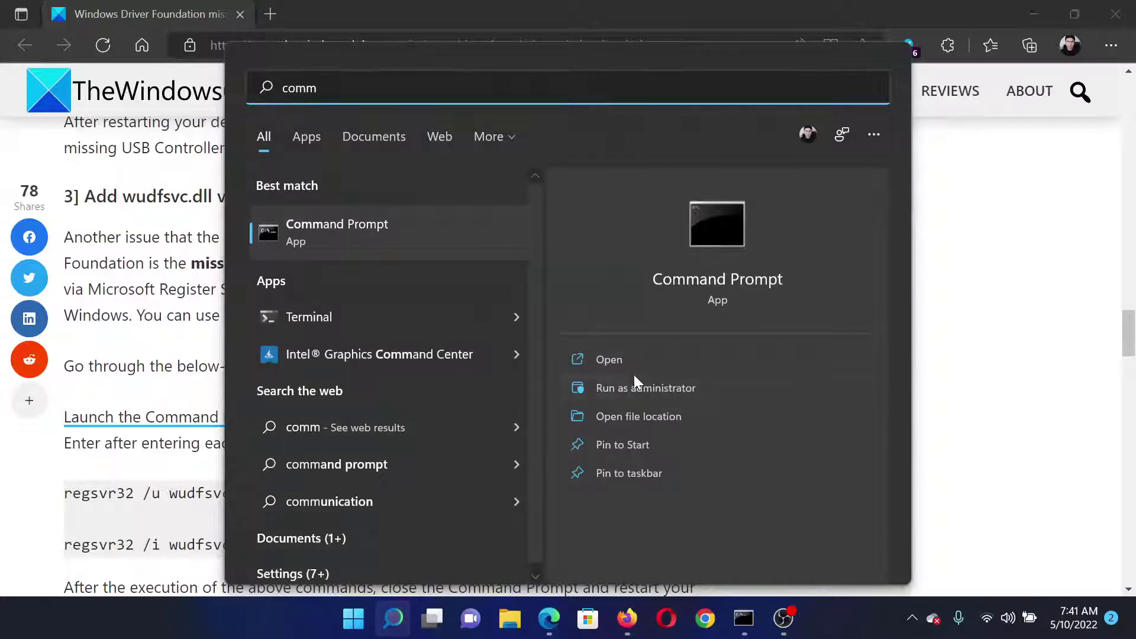
{"action": "left_click", "coordinate": [645, 387]}
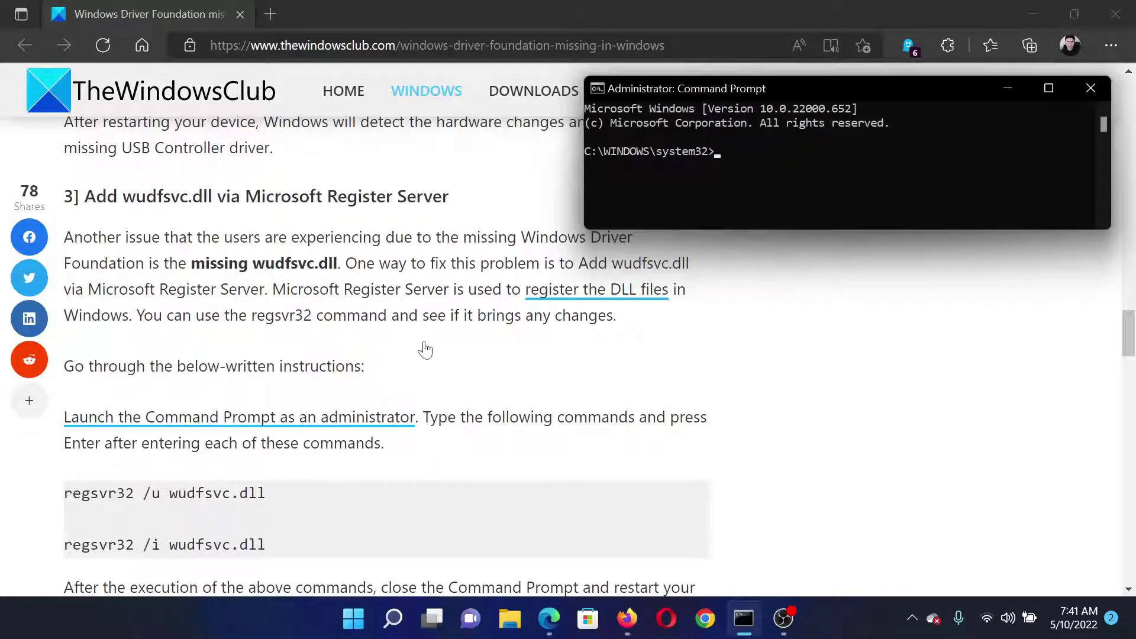
Copy both regsvr32 wudfsvc.dll commands from the article
{"action": "mouse_move", "coordinate": [66, 494]}
{"action": "left_mouse_down"}
{"action": "mouse_move", "coordinate": [127, 494]}
{"action": "mouse_move", "coordinate": [266, 545]}
{"action": "left_mouse_up"}
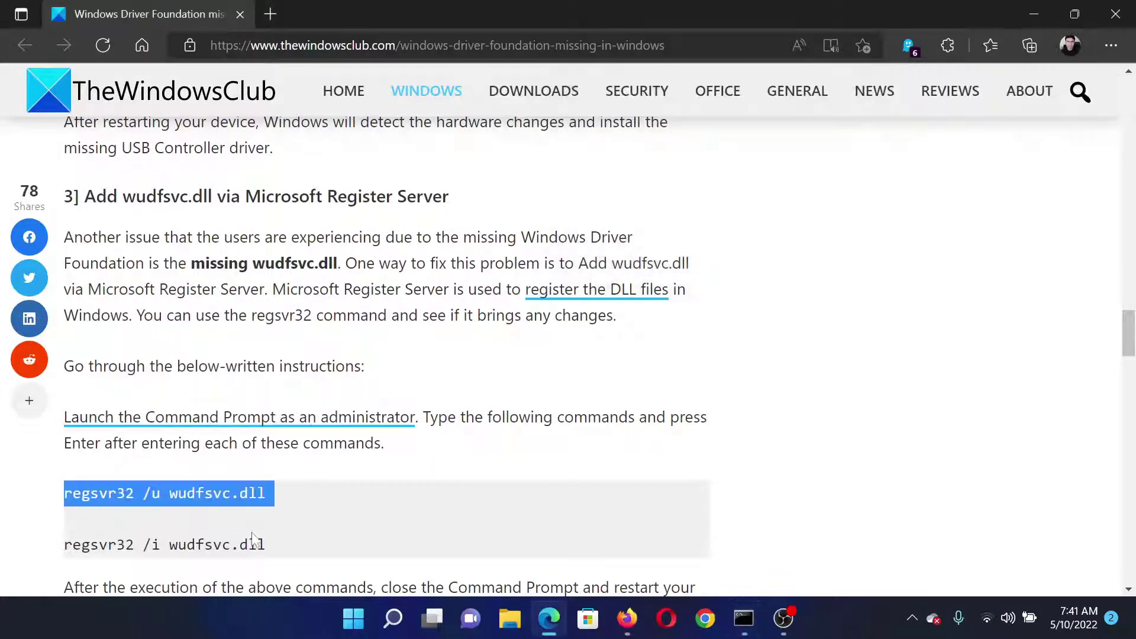
{"action": "right_click", "coordinate": [227, 501]}
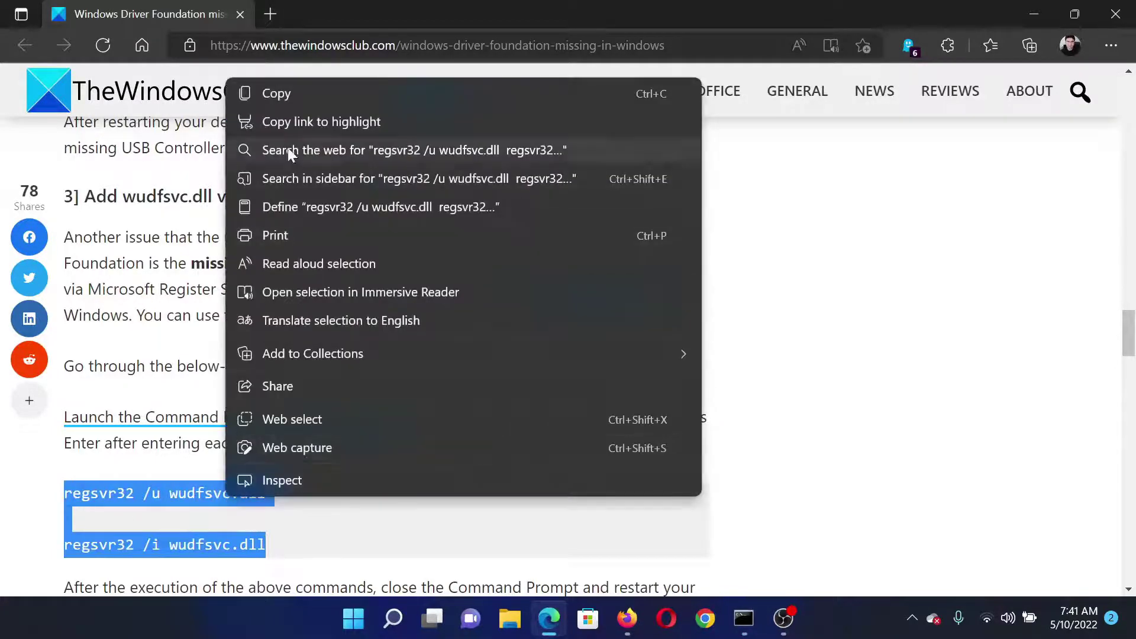
{"action": "left_click", "coordinate": [275, 94]}
Paste the commands into the admin console, dismiss the RegSvr32 error, and close it
{"action": "left_click", "coordinate": [743, 618]}
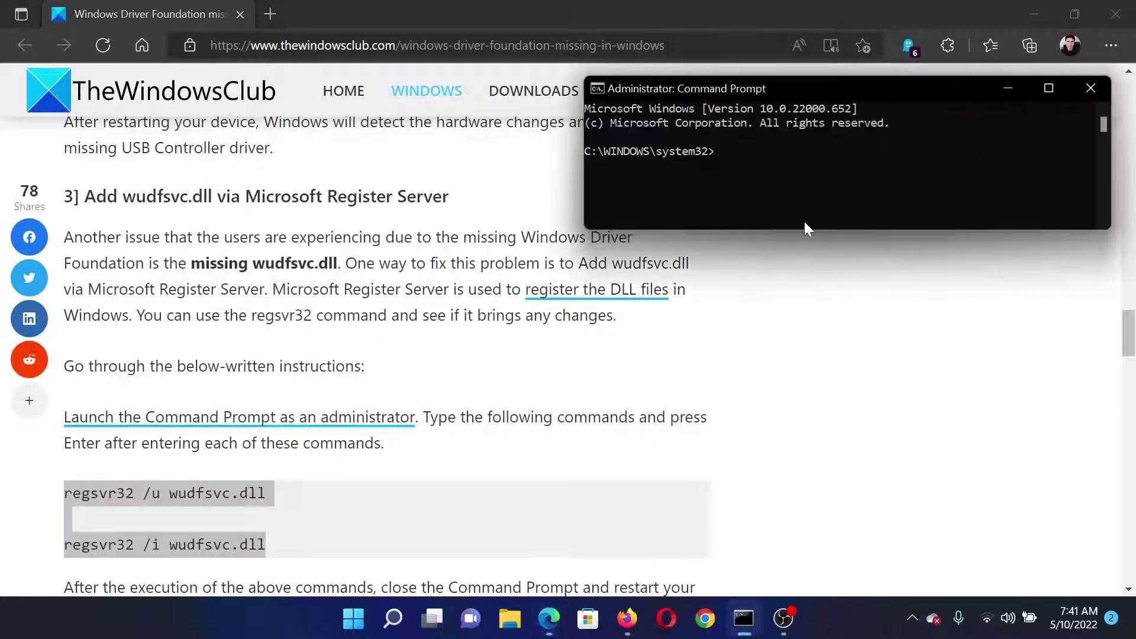
{"action": "right_click", "coordinate": [788, 147]}
{"action": "right_click", "coordinate": [683, 178]}
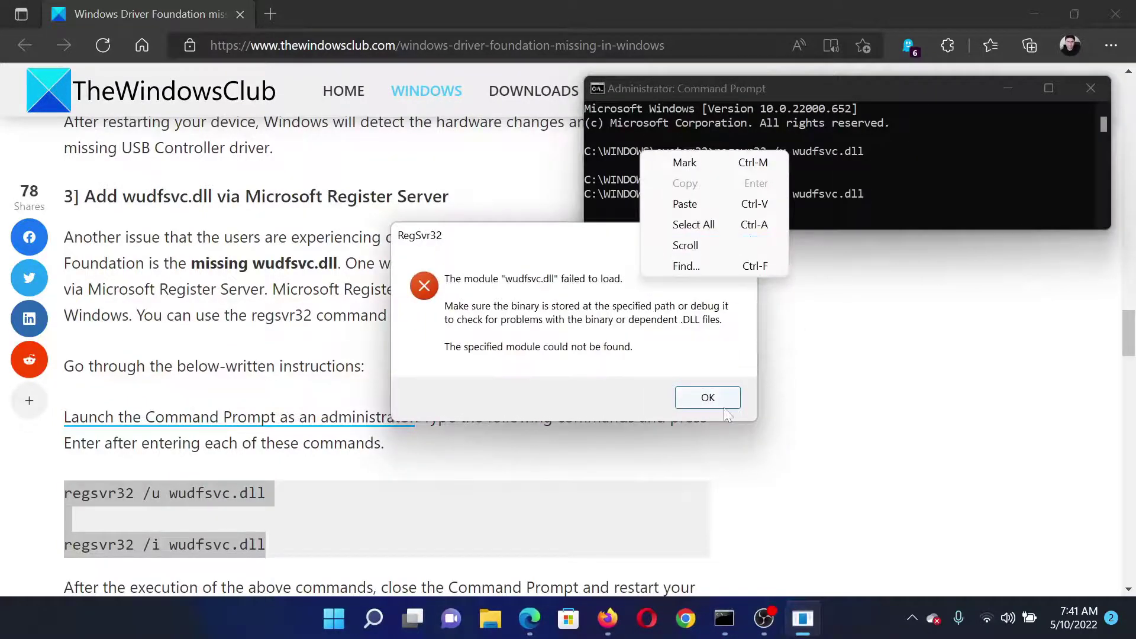
{"action": "left_click", "coordinate": [708, 397]}
{"action": "key", "text": "alt+F4"}
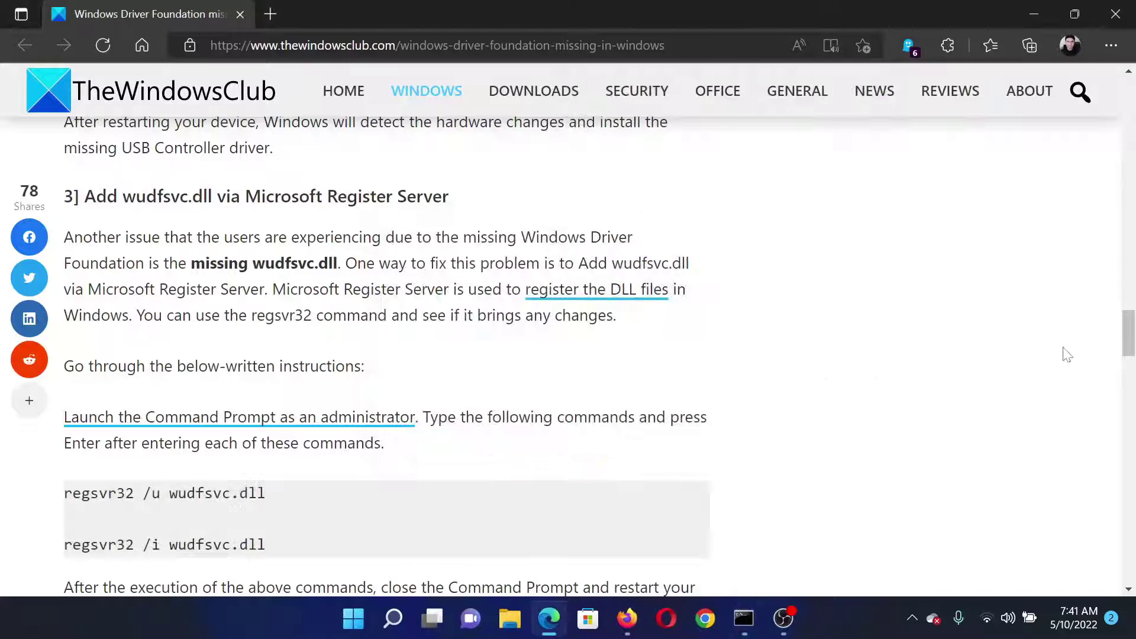
{"action": "left_click_drag", "start_coordinate": [1127, 334], "coordinate": [1127, 89]}
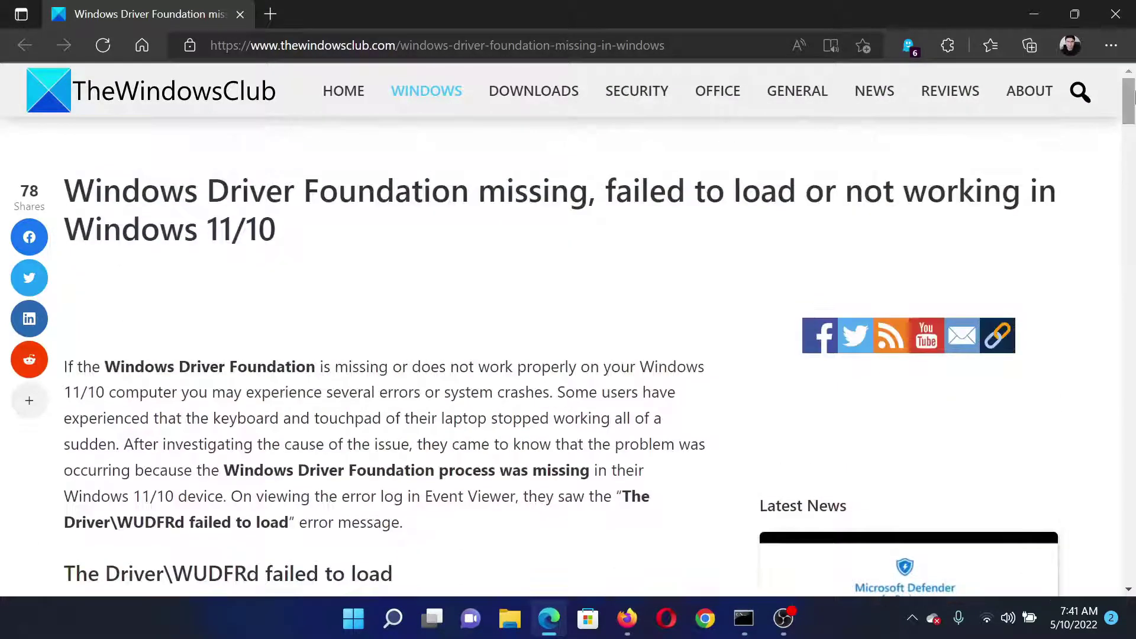